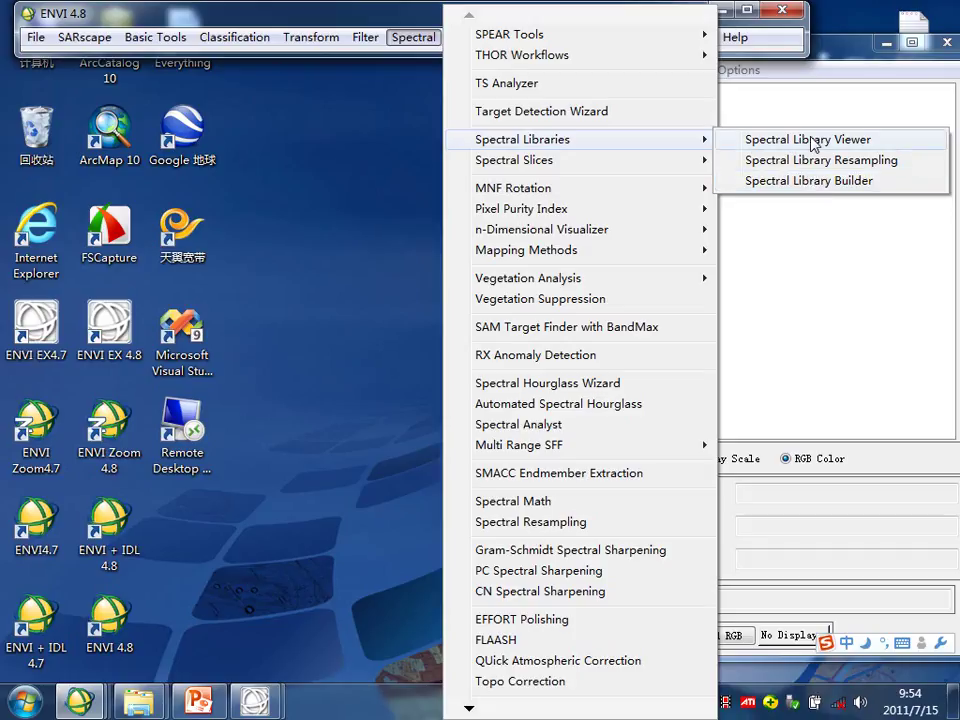
# Open the USGS mineral spectral library usgs_min.sli from the usgs_min folder in the Spectral Library Viewer
pyautogui.click(812, 140)
pyautogui.moveTo(661, 163); pyautogui.dragTo(693, 60)
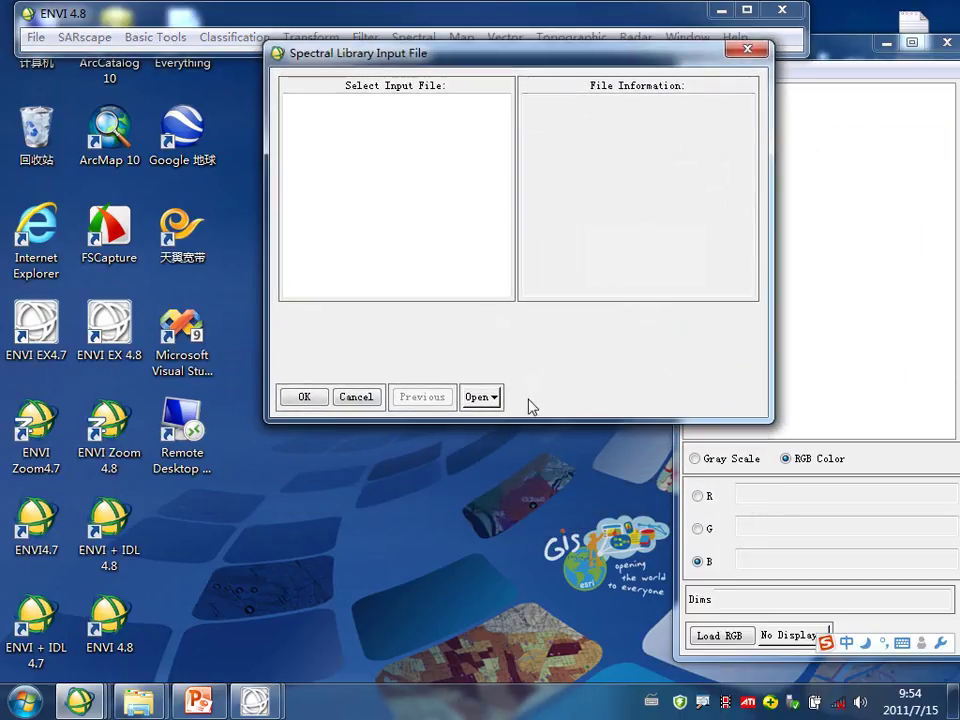
pyautogui.click(492, 398)
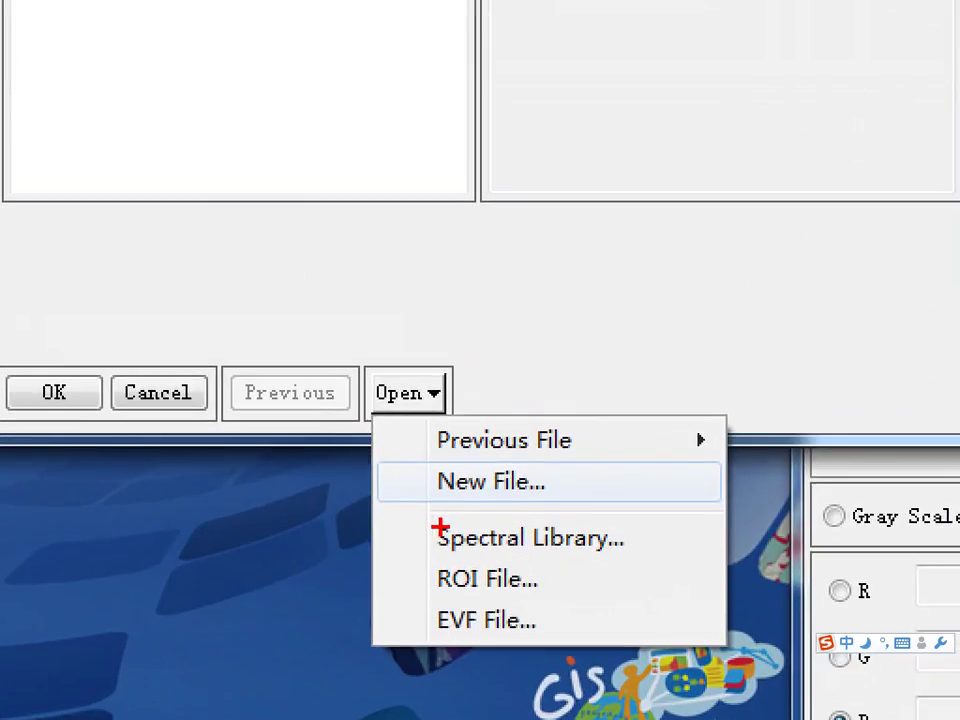
pyautogui.moveTo(440, 563); pyautogui.dragTo(633, 568)
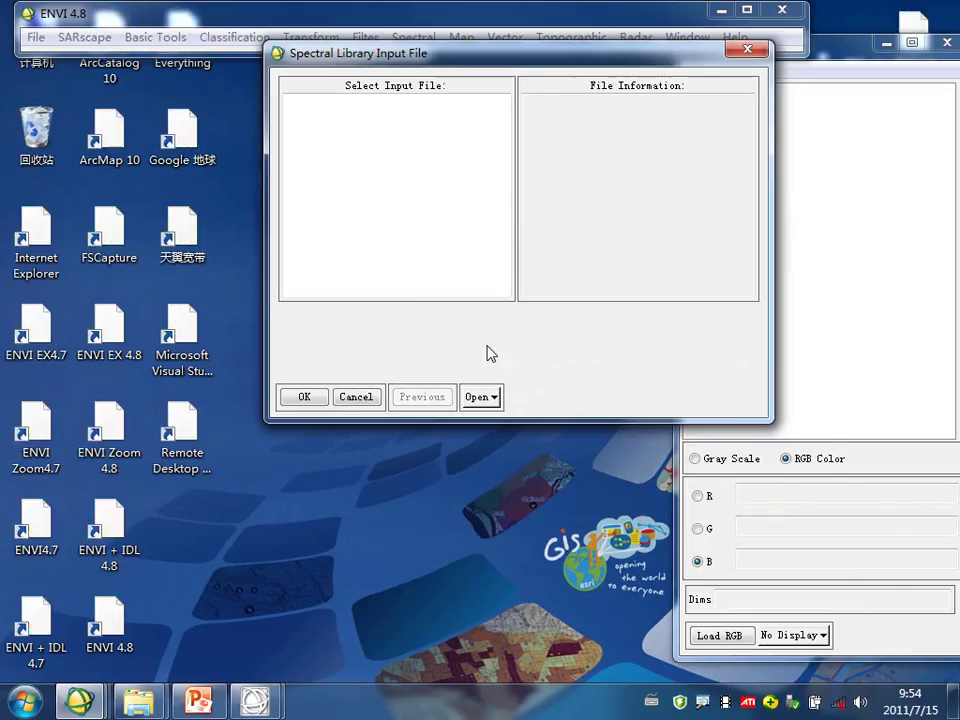
pyautogui.click(407, 393)
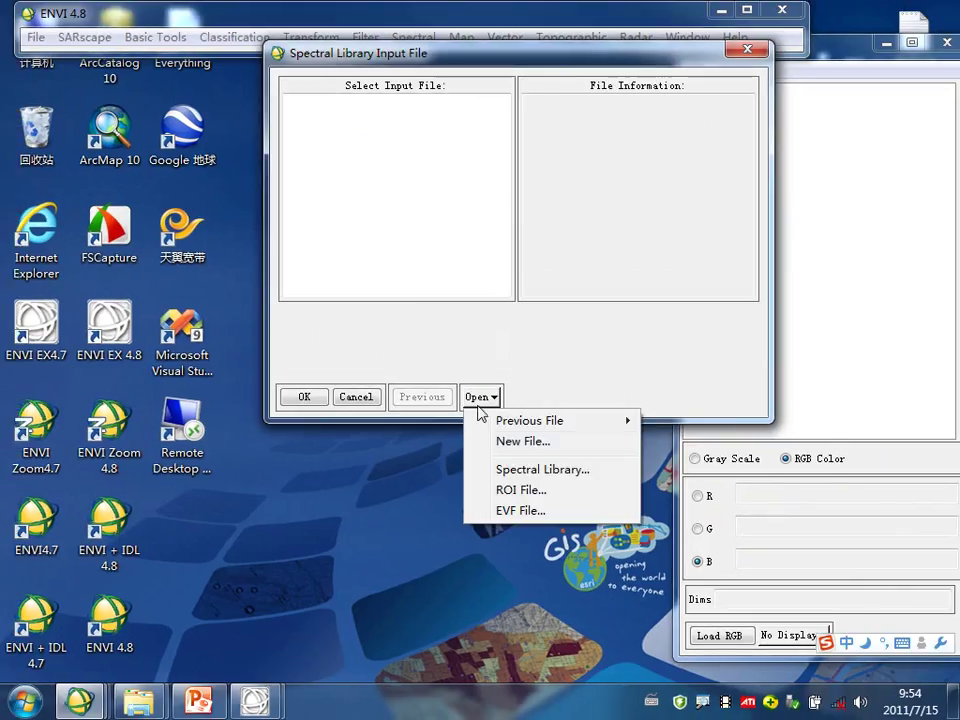
pyautogui.click(525, 470)
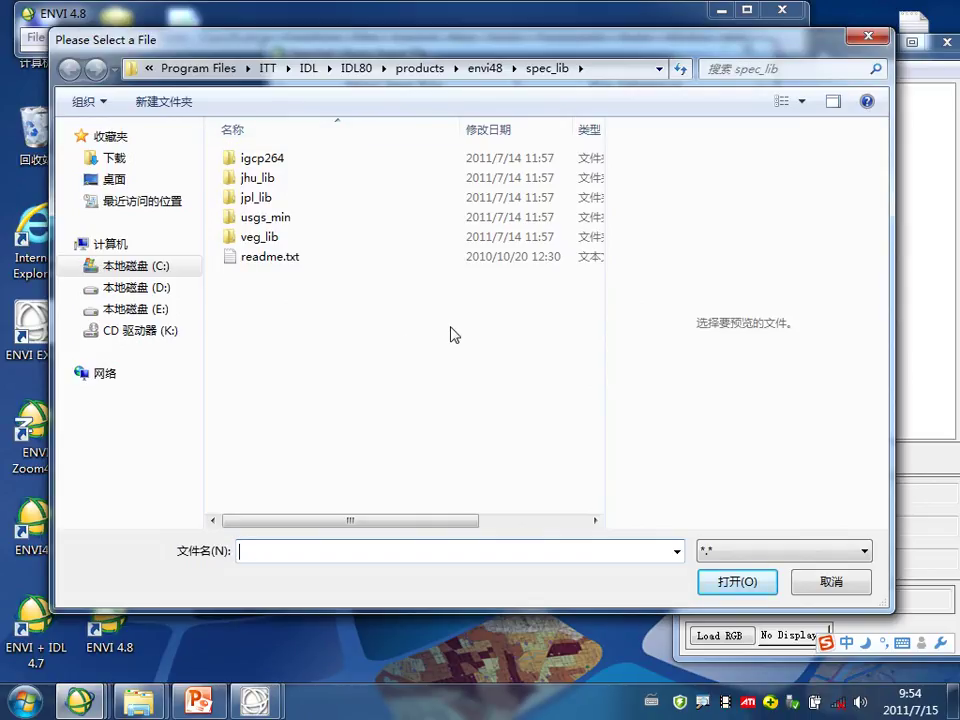
pyautogui.click(272, 222)
pyautogui.doubleClick(272, 222)
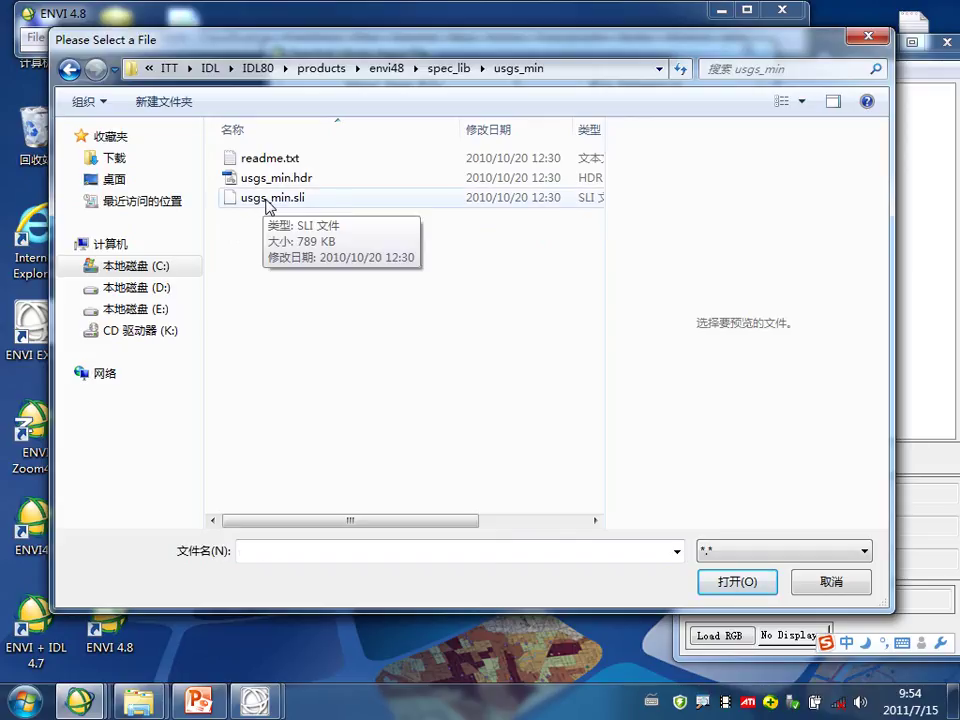
pyautogui.doubleClick(266, 207)
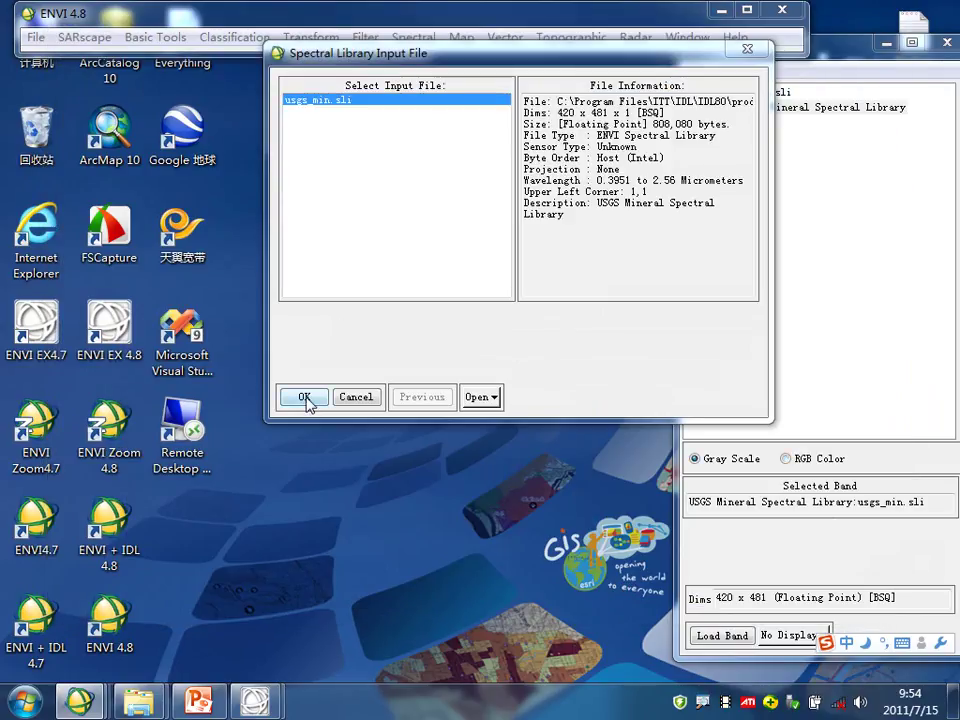
pyautogui.click(306, 395)
# Enlarge the library viewer and plot the a-alunit.spc, actinol1.spc, actinol4.spc and almand5.spc mineral spectra together
pyautogui.moveTo(649, 161); pyautogui.dragTo(225, 32)
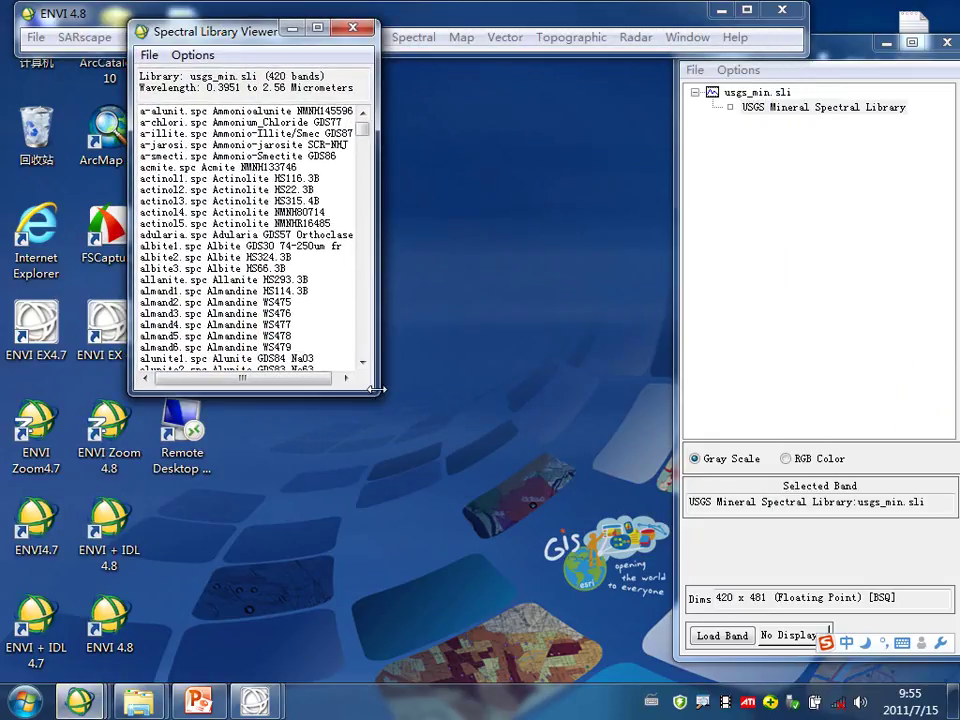
pyautogui.moveTo(378, 394); pyautogui.dragTo(415, 594)
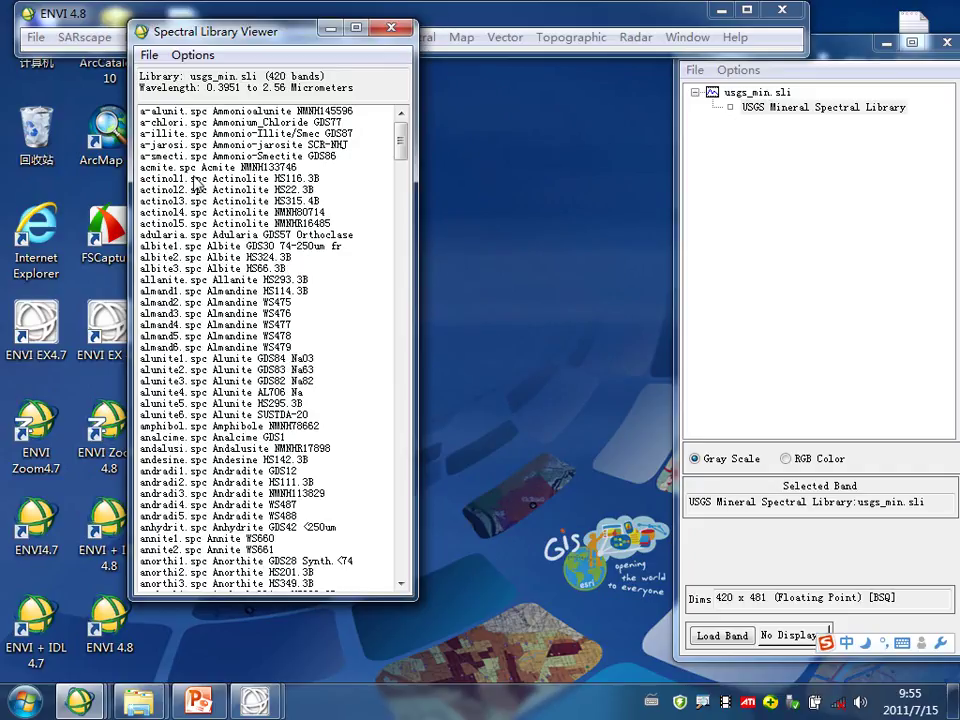
pyautogui.click(155, 112)
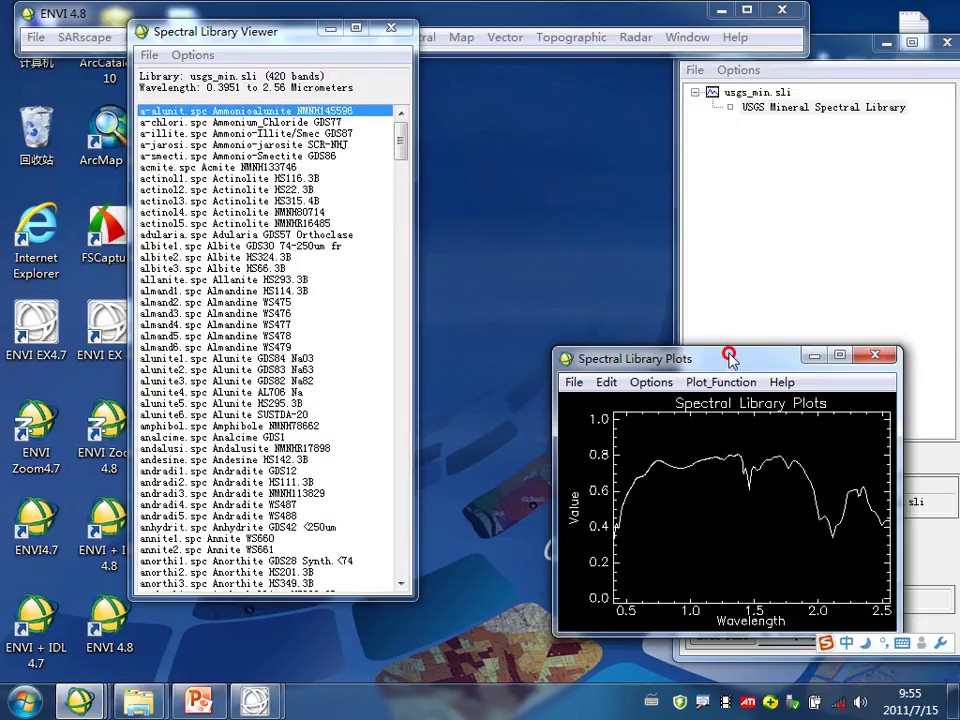
pyautogui.moveTo(731, 351); pyautogui.dragTo(690, 80)
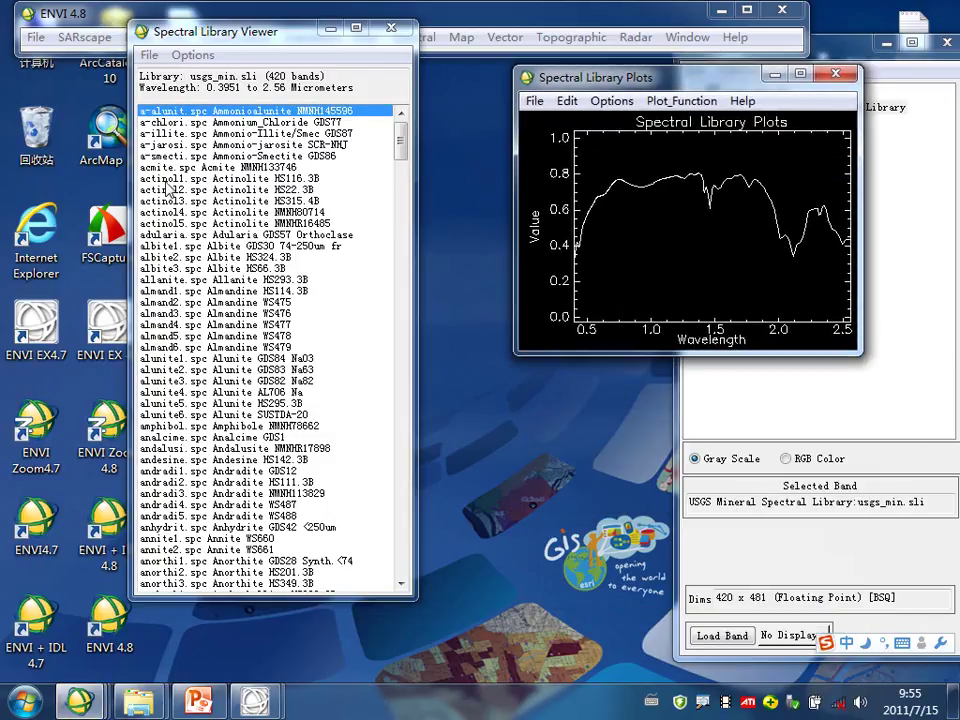
pyautogui.click(170, 179)
pyautogui.click(170, 212)
pyautogui.click(175, 336)
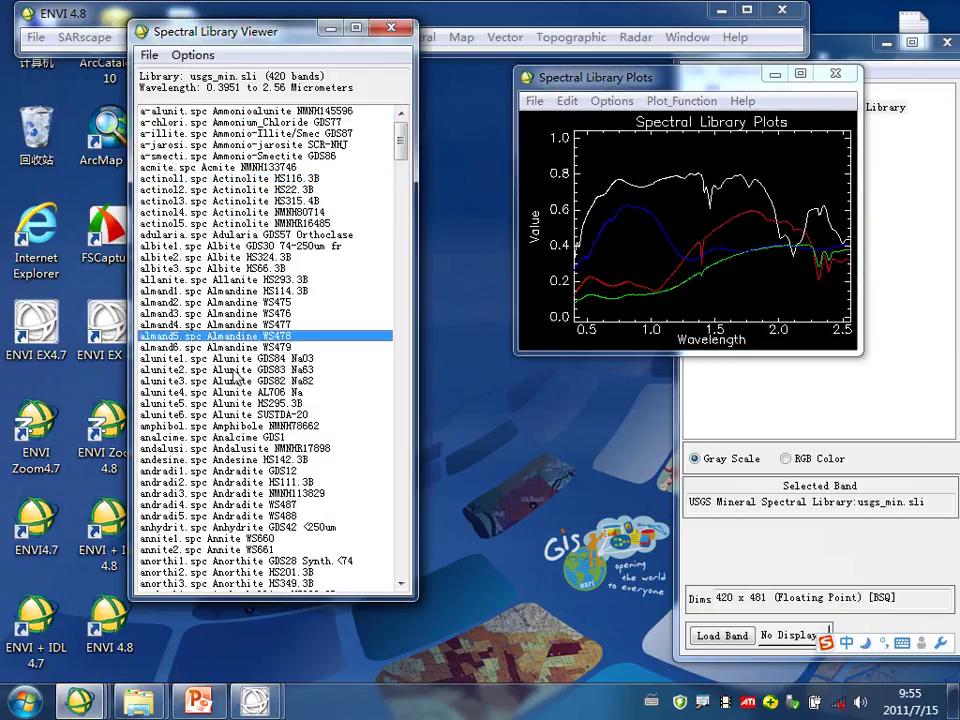
# Enlarge the mineral spectra plot window and arrange it beside the Spectral Library Viewer without overlap
pyautogui.moveTo(664, 85); pyautogui.dragTo(555, 86)
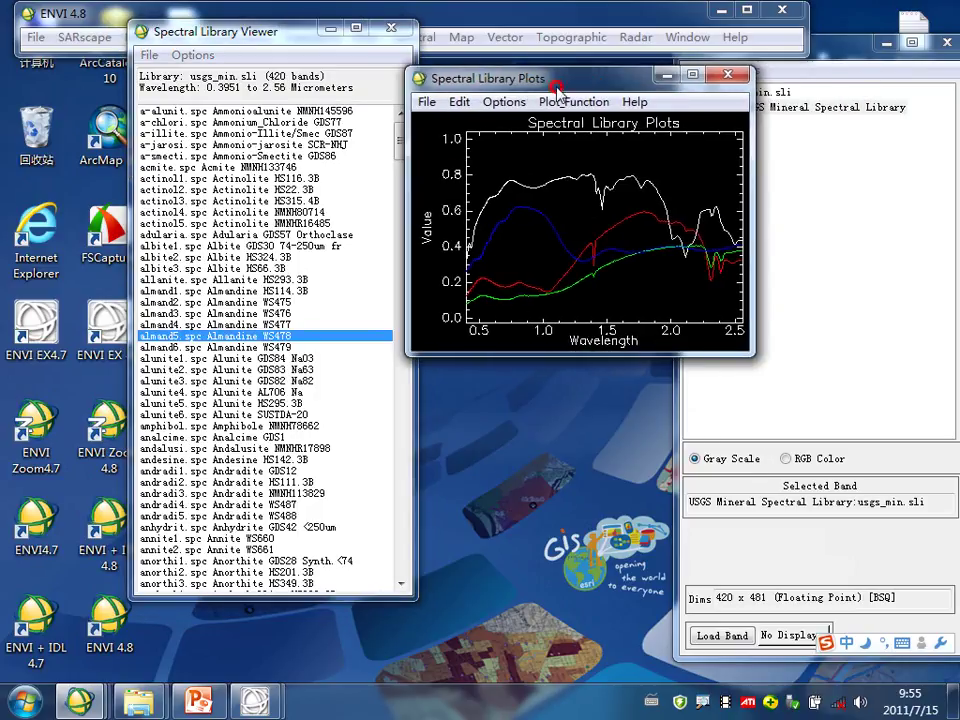
pyautogui.moveTo(755, 343); pyautogui.dragTo(816, 389)
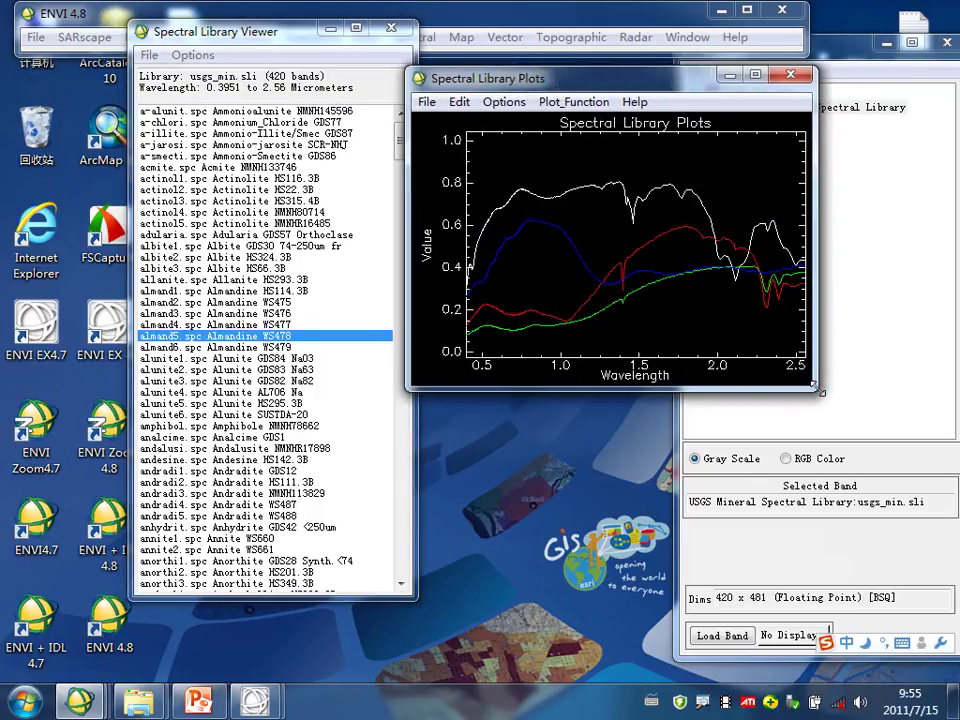
pyautogui.moveTo(251, 46); pyautogui.dragTo(228, 60)
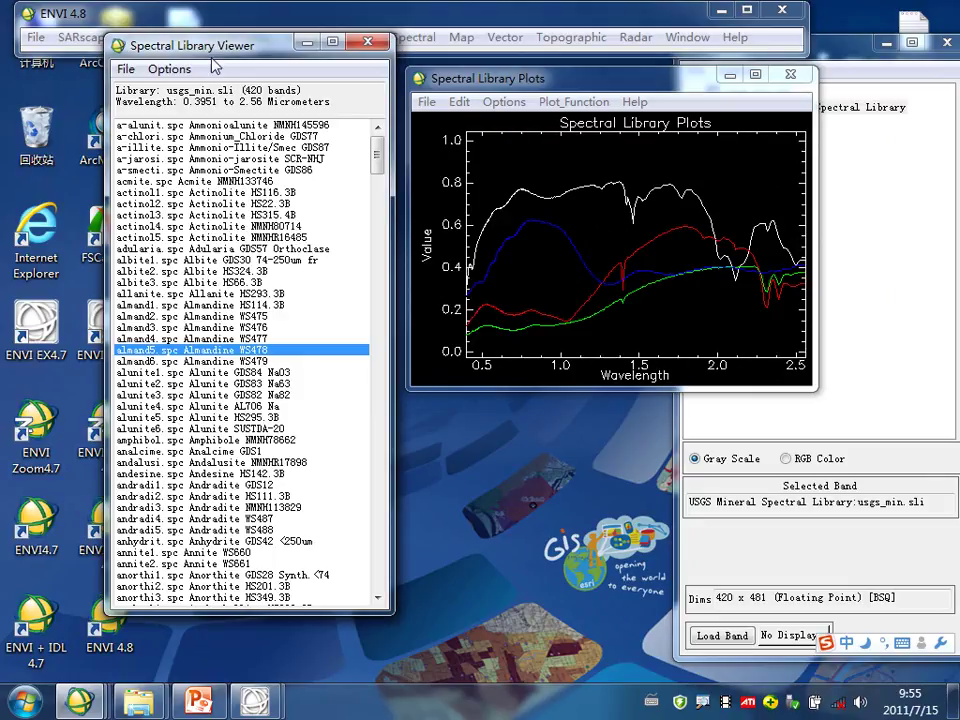
# Review the viewer's available options and close the Spectral Library Viewer of usgs_min.sli, keeping its plot window
pyautogui.click(127, 69)
pyautogui.moveTo(157, 74)
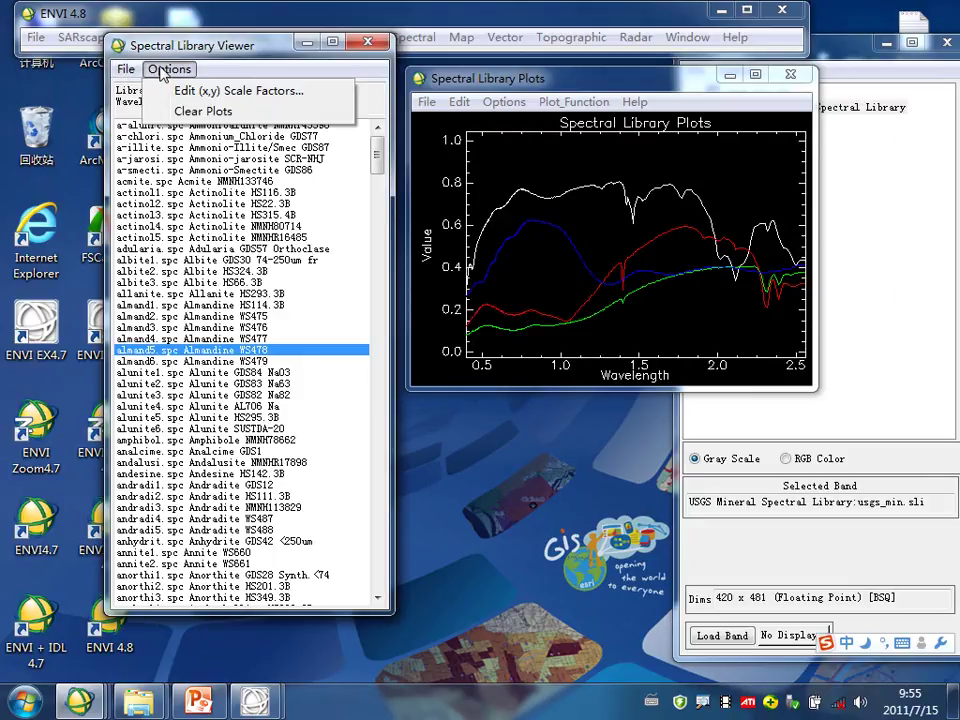
pyautogui.click(257, 49)
pyautogui.moveTo(257, 49); pyautogui.dragTo(224, 76)
pyautogui.click(335, 68)
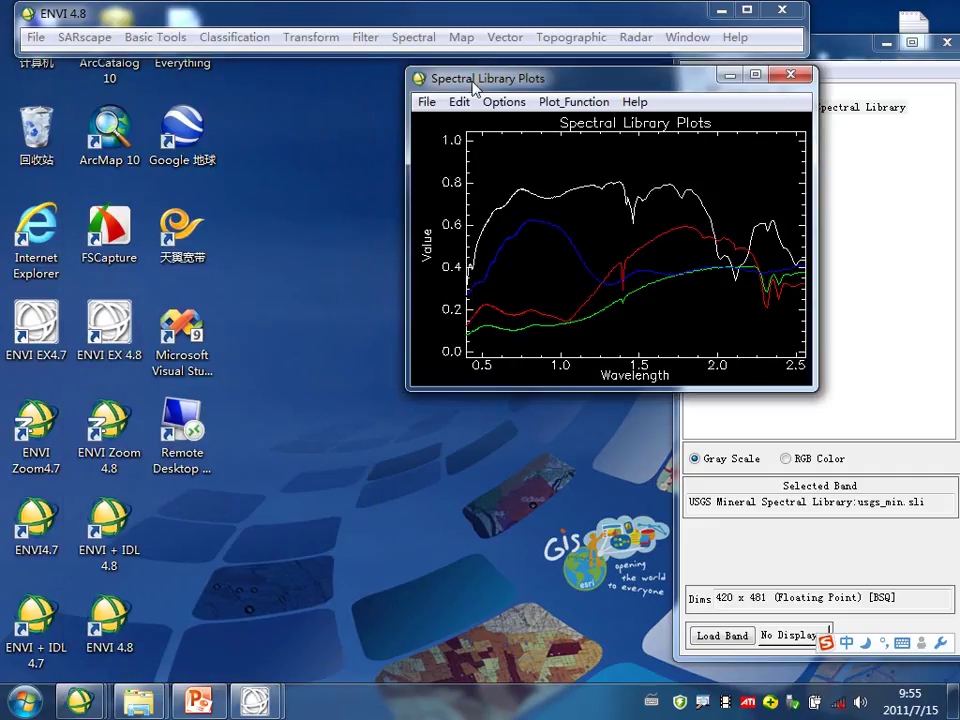
# Open the USGS vegetation spectral library usgs_veg.sli from the veg_lib folder in a new Spectral Library Viewer
pyautogui.click(428, 40)
pyautogui.moveTo(551, 142)
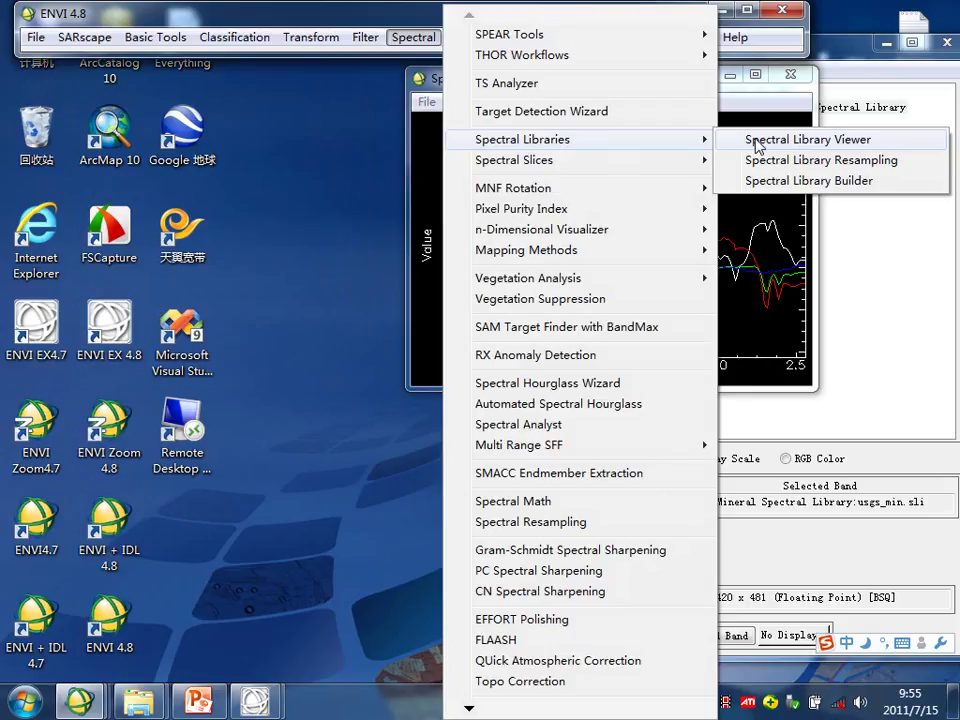
pyautogui.click(755, 142)
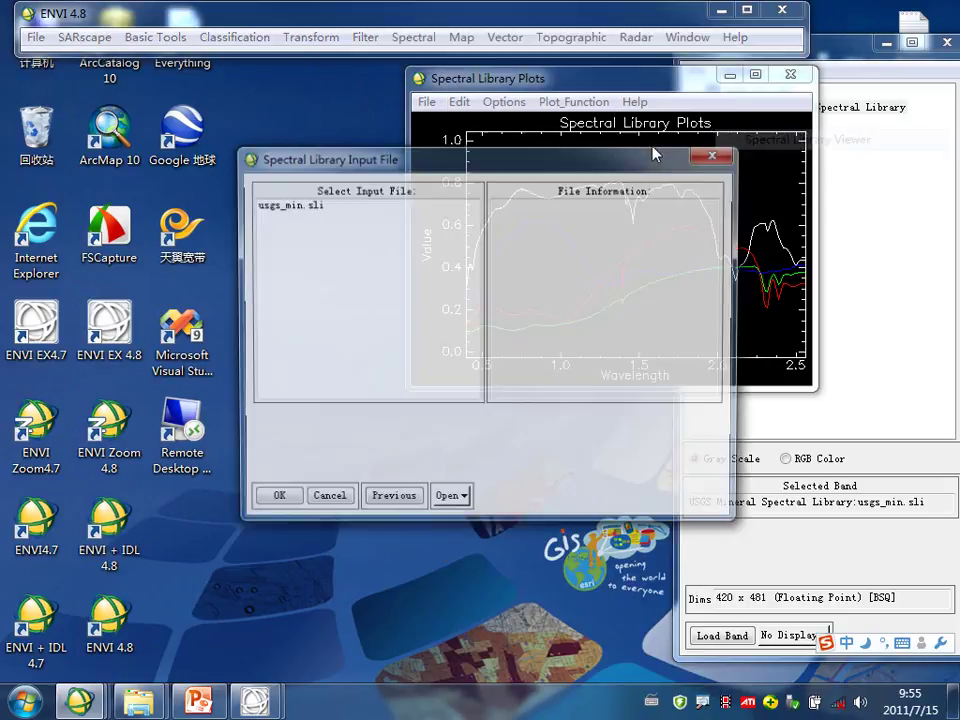
pyautogui.click(452, 501)
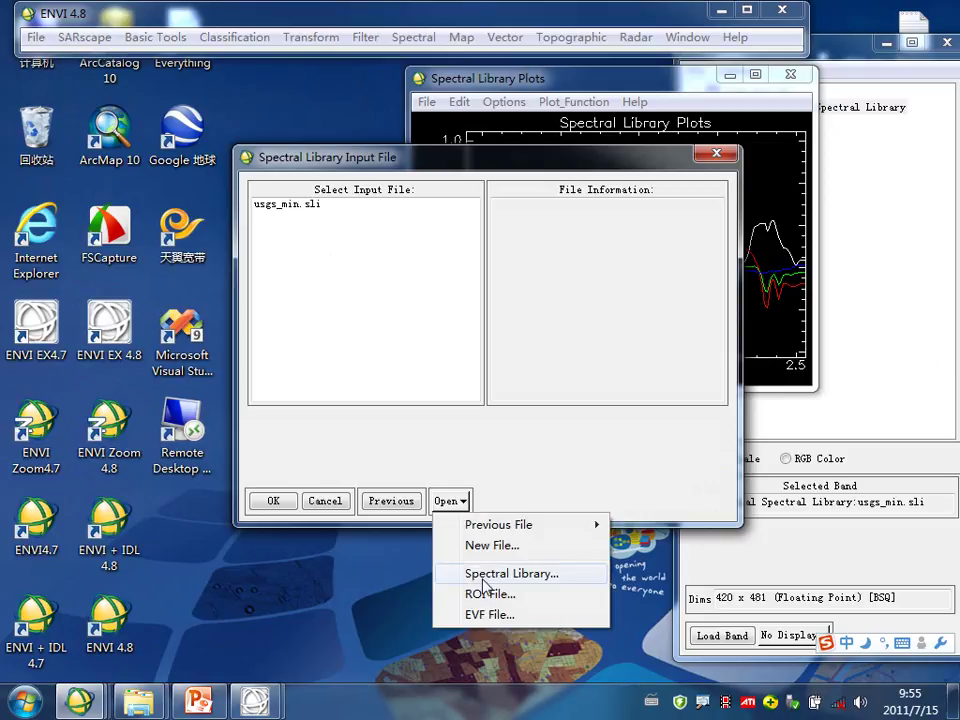
pyautogui.click(470, 574)
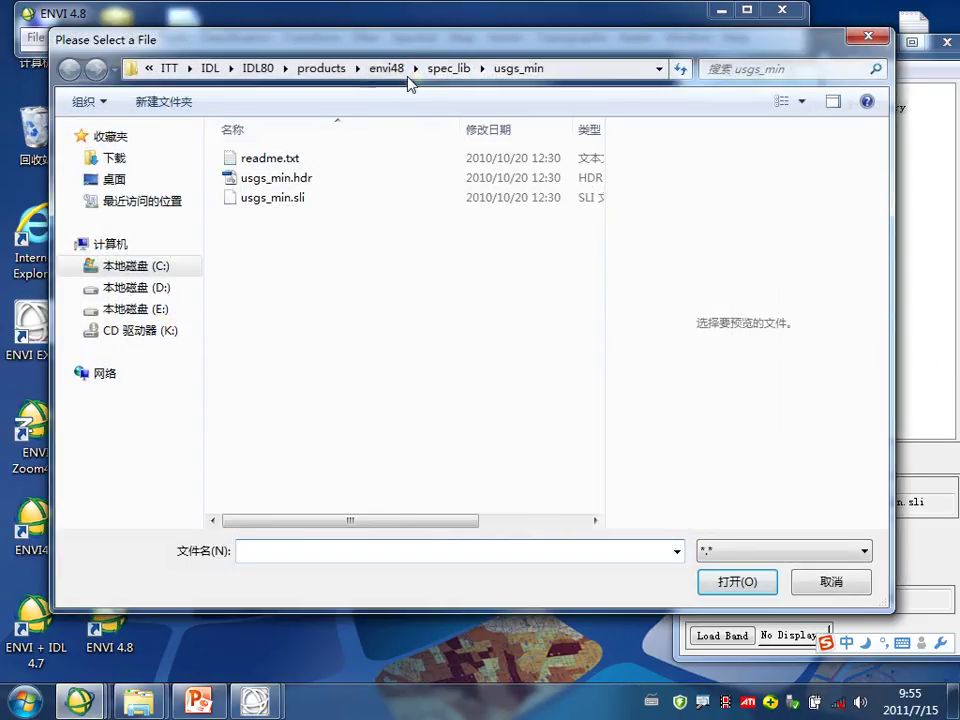
pyautogui.click(455, 68)
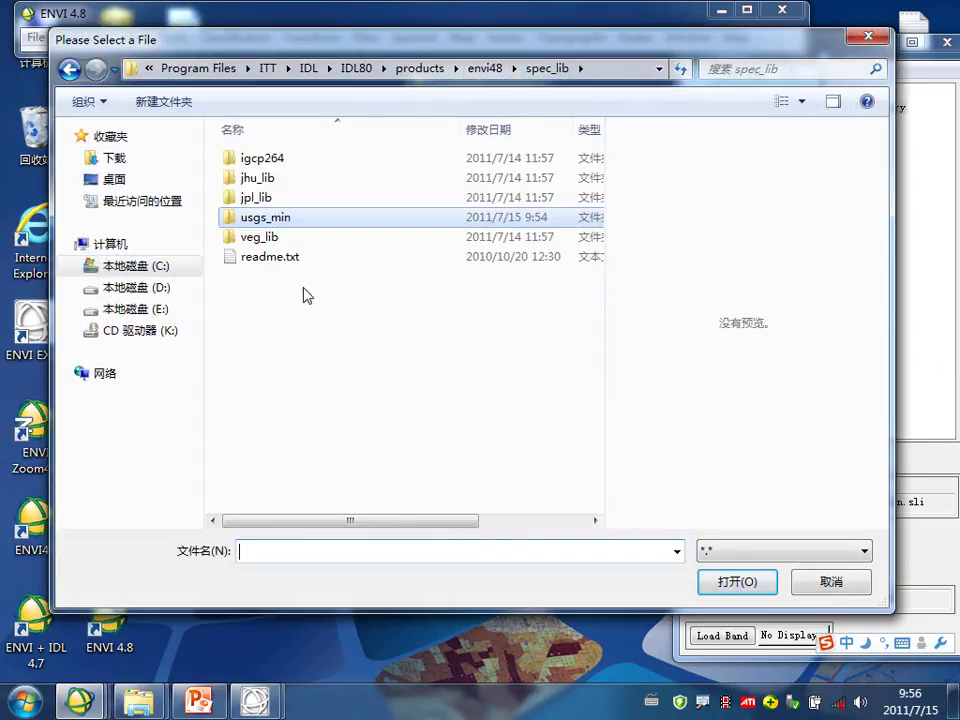
pyautogui.click(250, 244)
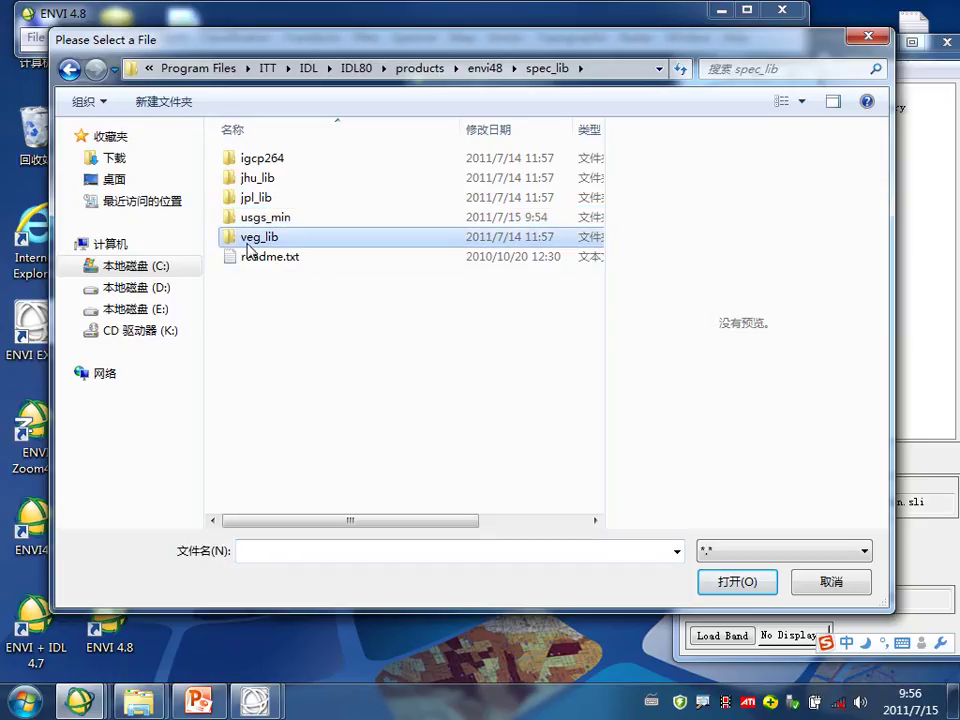
pyautogui.doubleClick(248, 244)
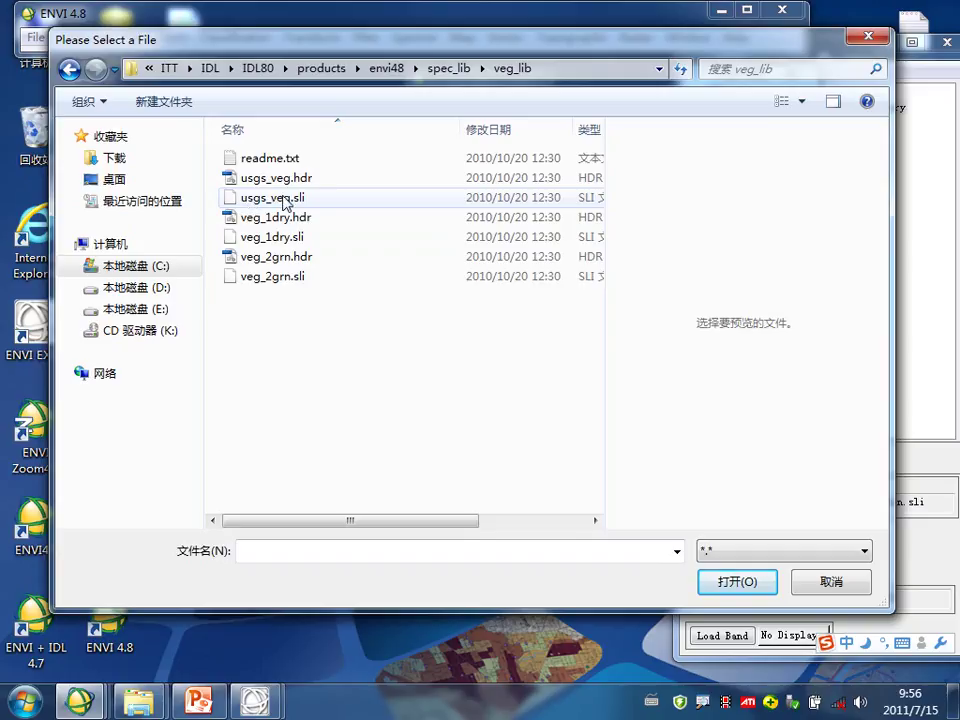
pyautogui.click(305, 199)
pyautogui.doubleClick(307, 199)
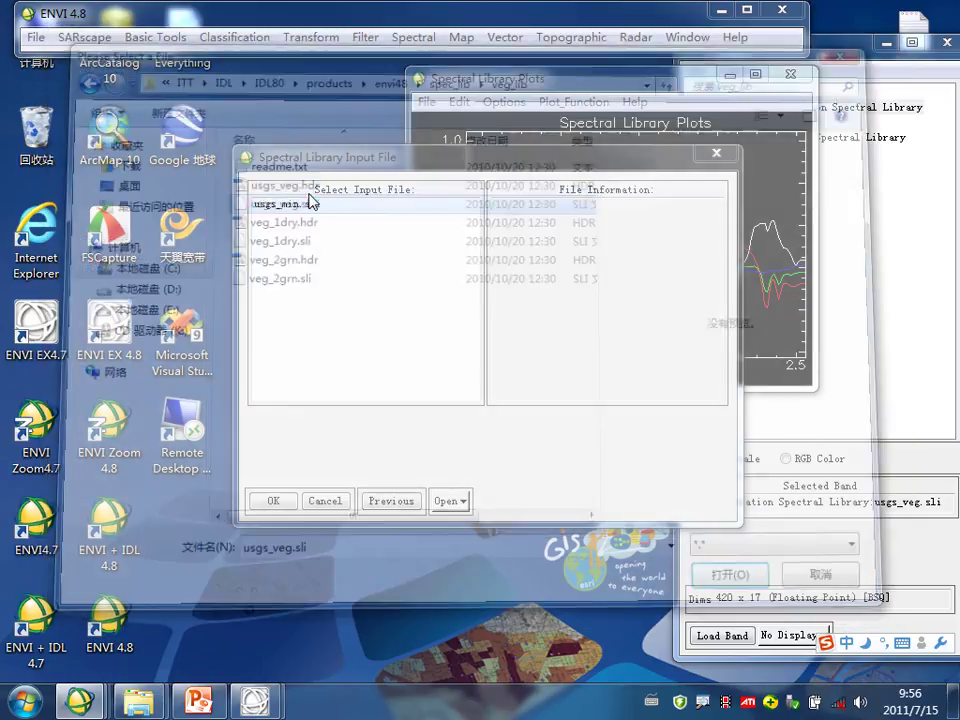
pyautogui.click(268, 501)
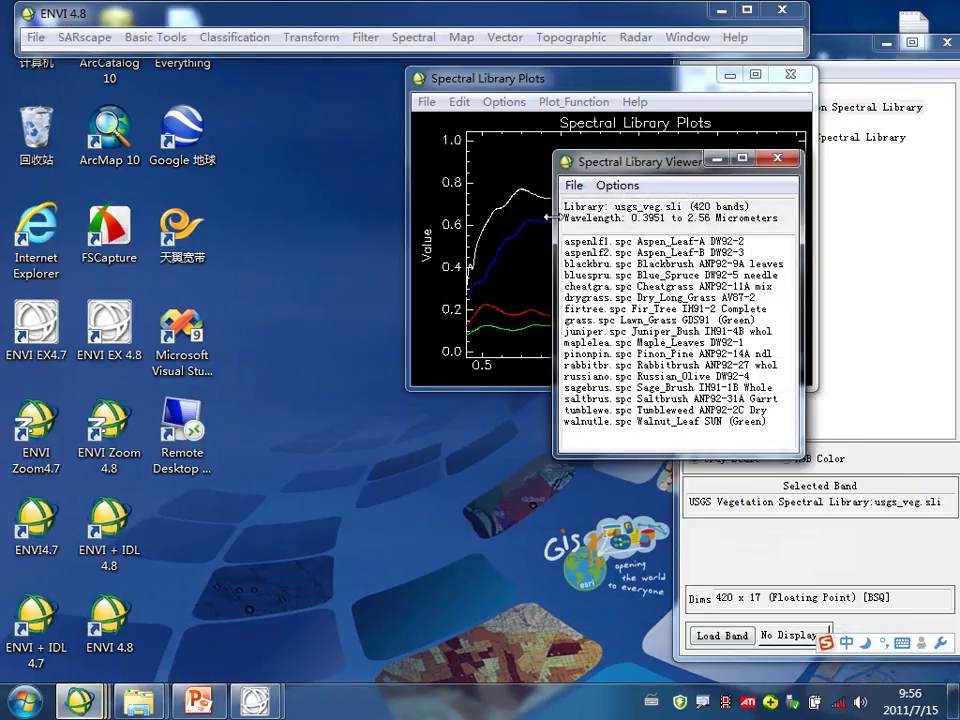
# Move the vegetation library viewer clear of the mineral plot and plot the aspenlf2.spc, rabbitbr.spc and saltbrus.spc spectra
pyautogui.moveTo(593, 163); pyautogui.dragTo(45, 84)
pyautogui.click(60, 170)
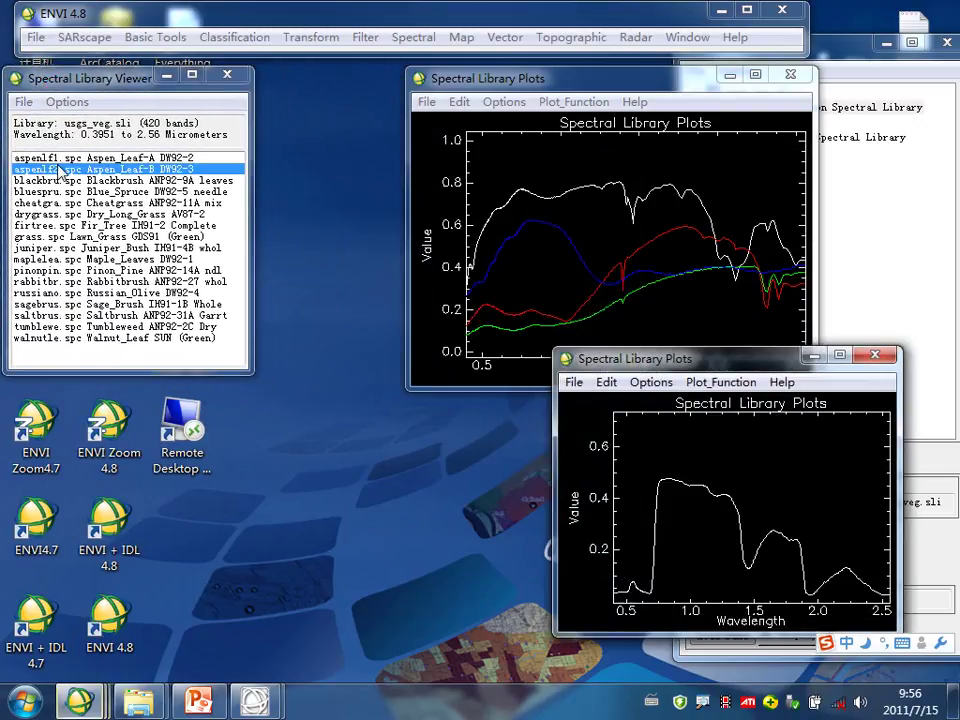
pyautogui.click(57, 283)
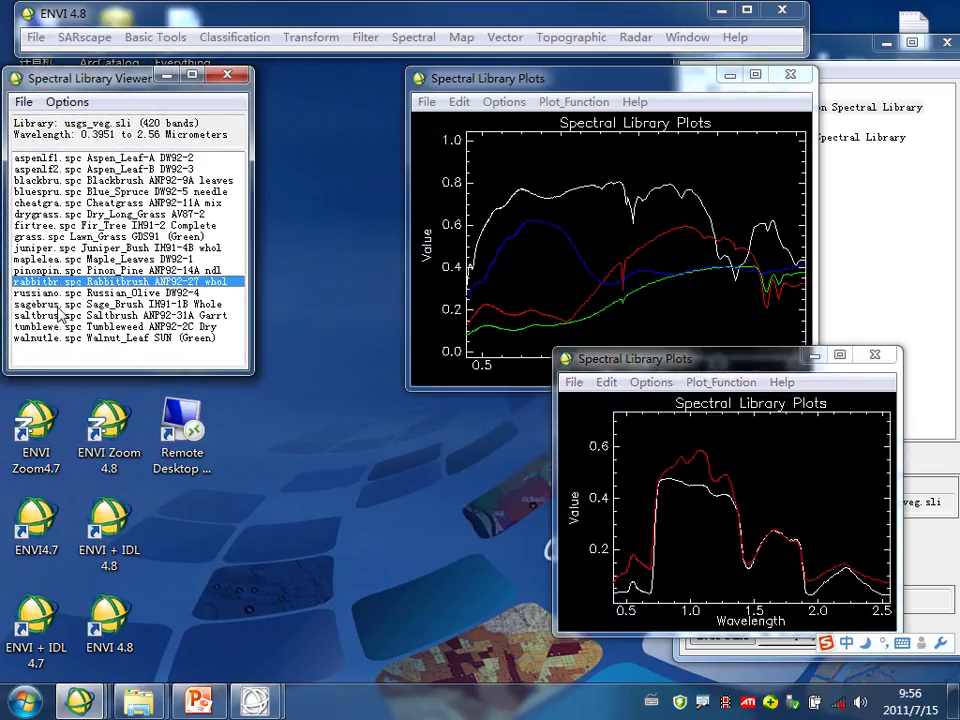
pyautogui.click(60, 315)
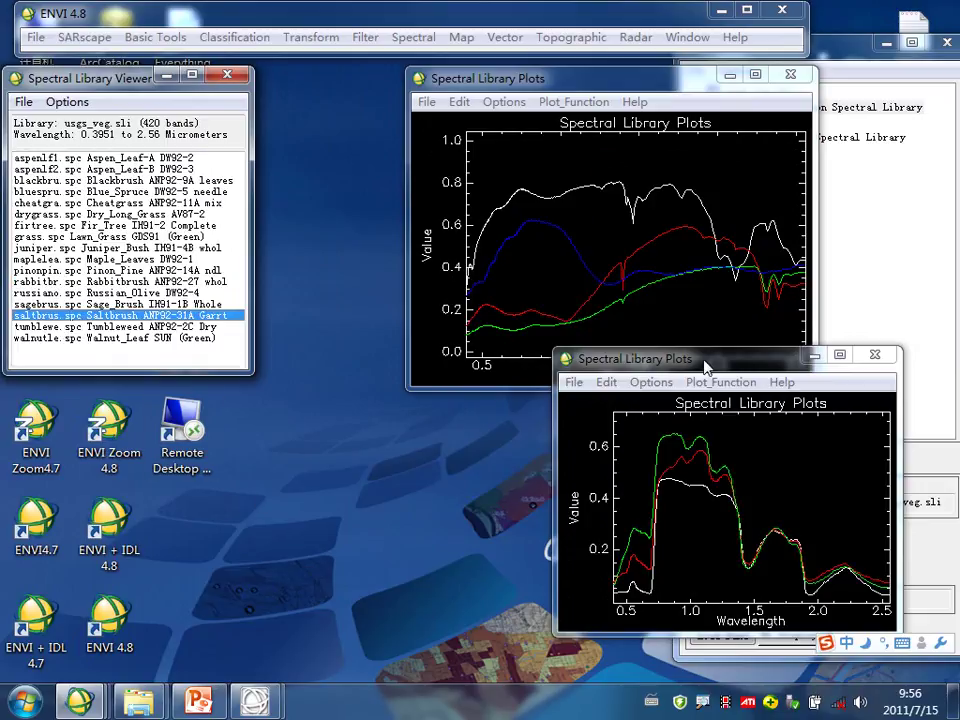
# Enlarge the vegetation plot window and place it between the vegetation library viewer and the mineral plot for comparison
pyautogui.moveTo(707, 362); pyautogui.dragTo(180, 92)
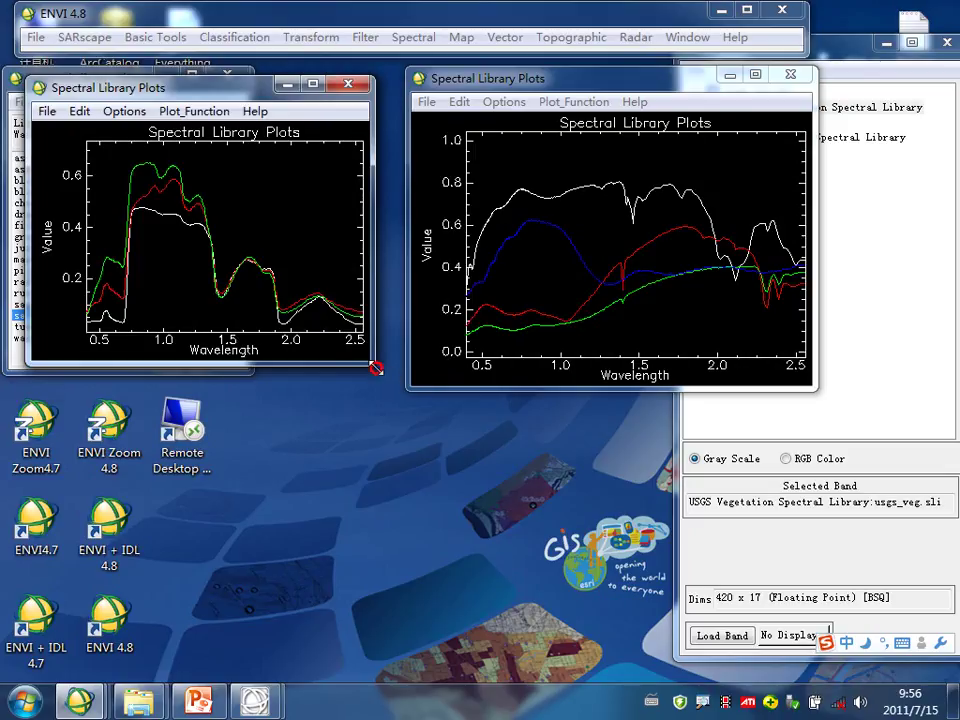
pyautogui.moveTo(376, 368); pyautogui.dragTo(403, 400)
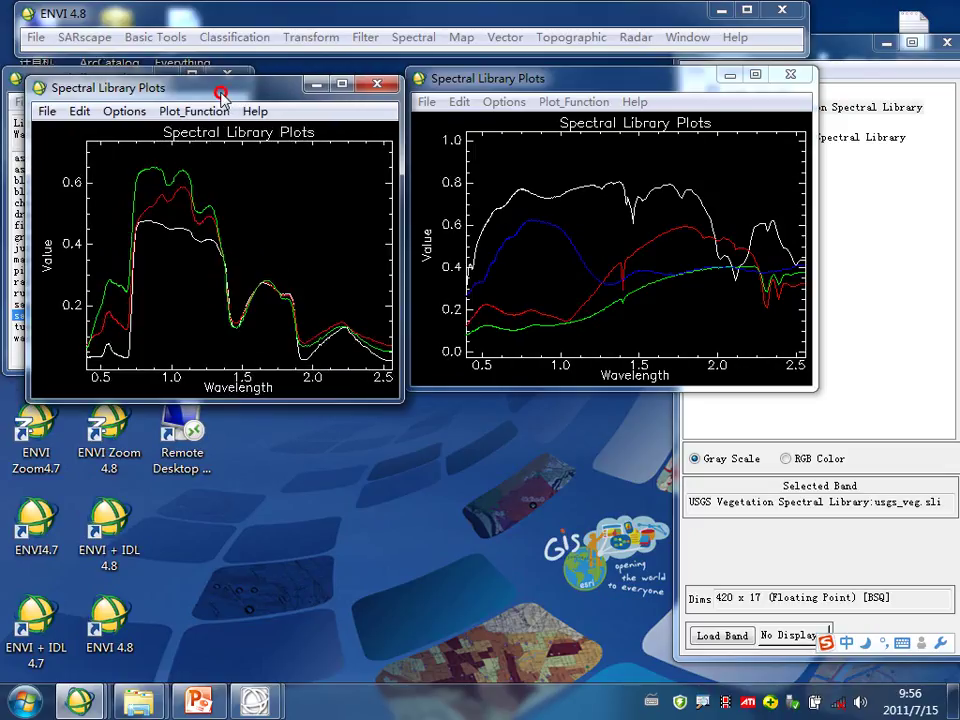
pyautogui.moveTo(221, 93); pyautogui.dragTo(218, 86)
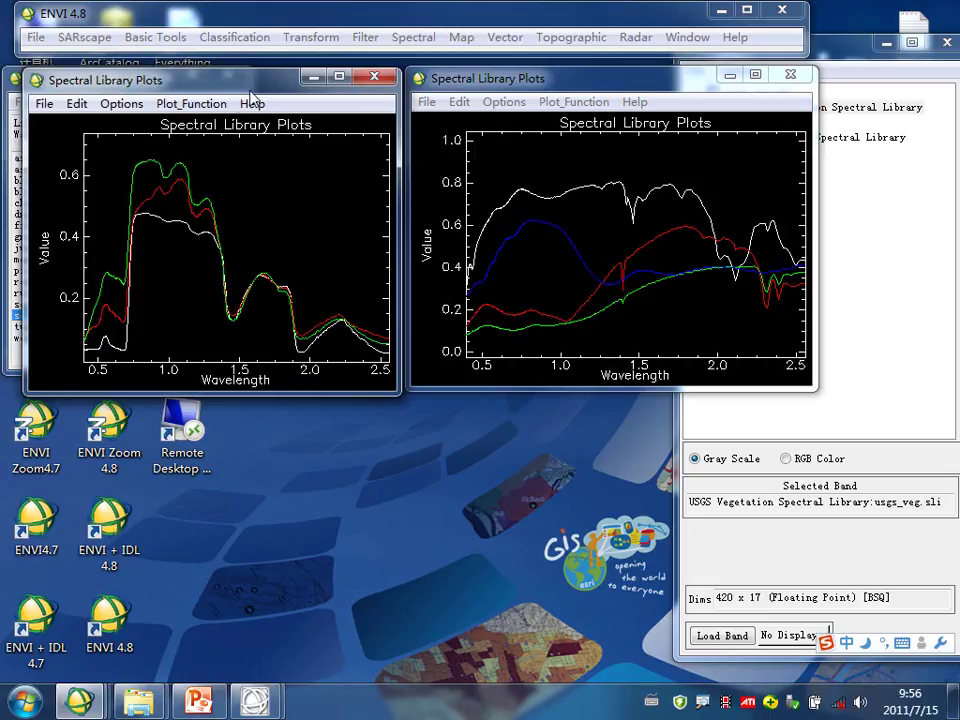
pyautogui.moveTo(253, 87); pyautogui.dragTo(365, 76)
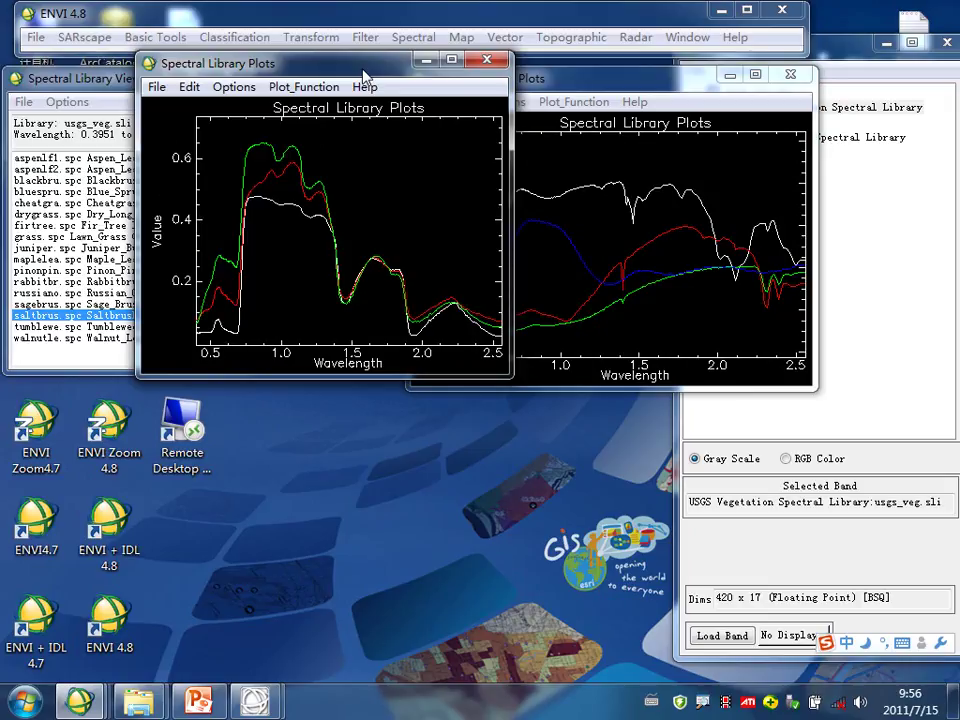
pyautogui.moveTo(366, 77); pyautogui.dragTo(375, 86)
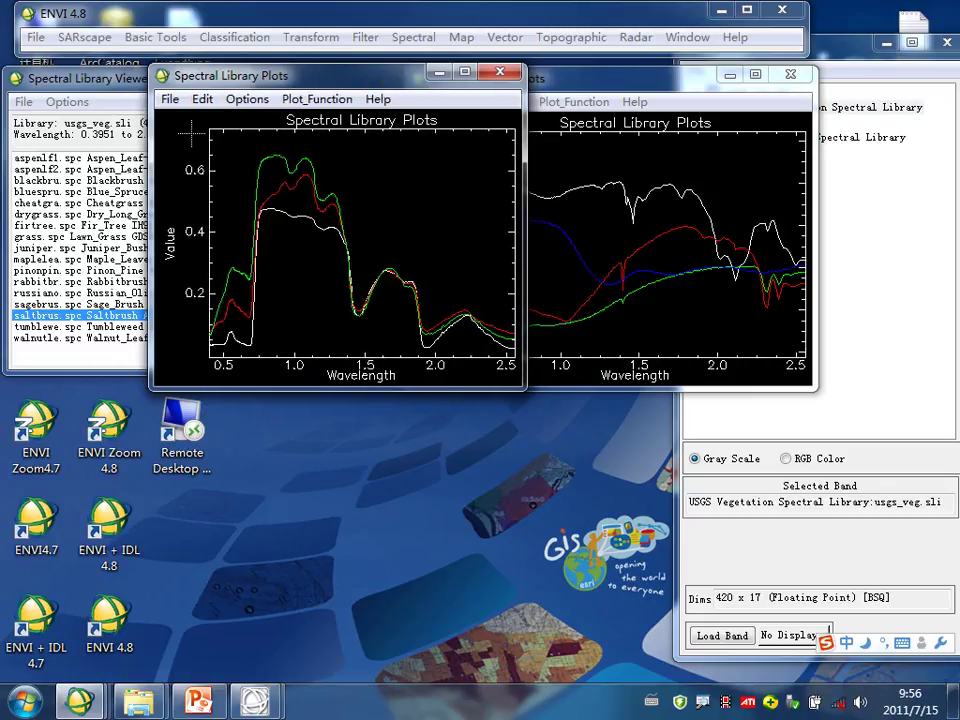
# Review the vegetation plot's data input and plot saving options and open its Data Parameters settings
pyautogui.click(168, 101)
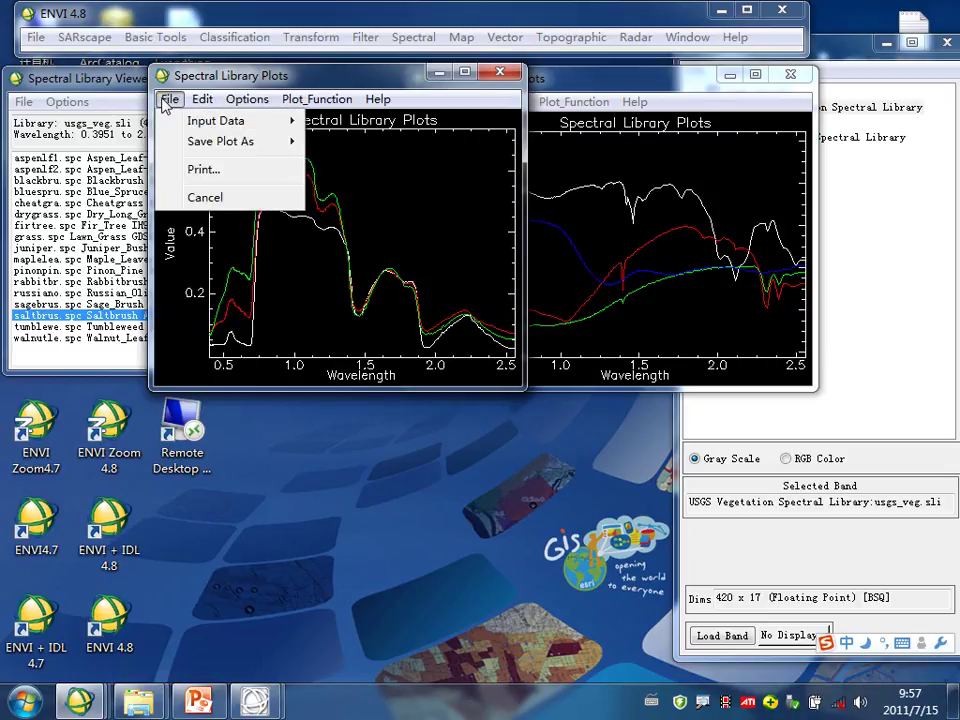
pyautogui.moveTo(167, 126)
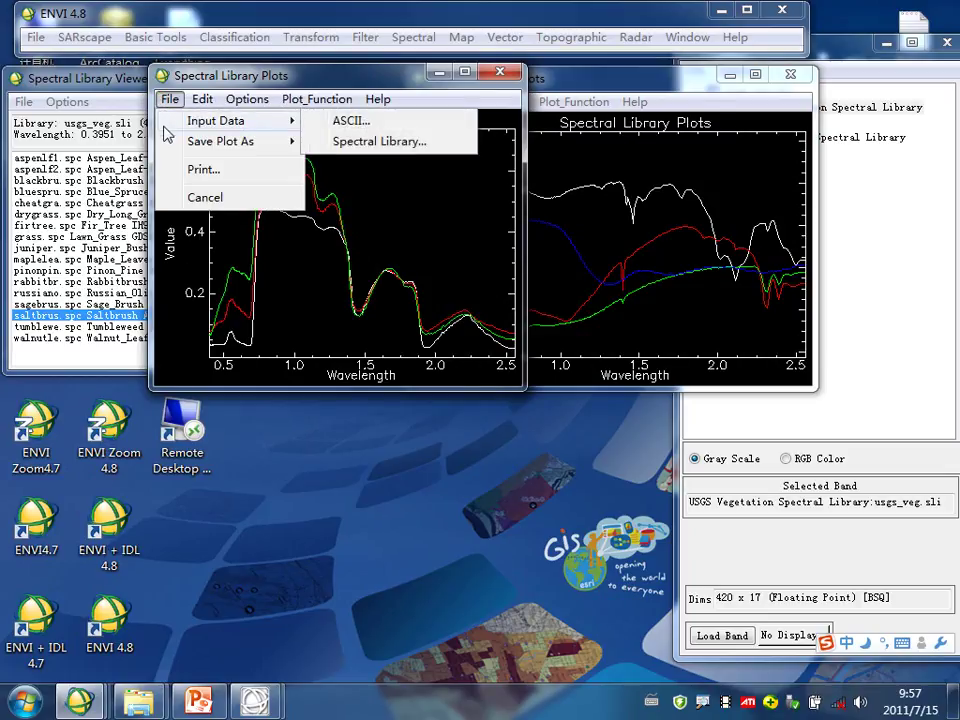
pyautogui.moveTo(175, 149)
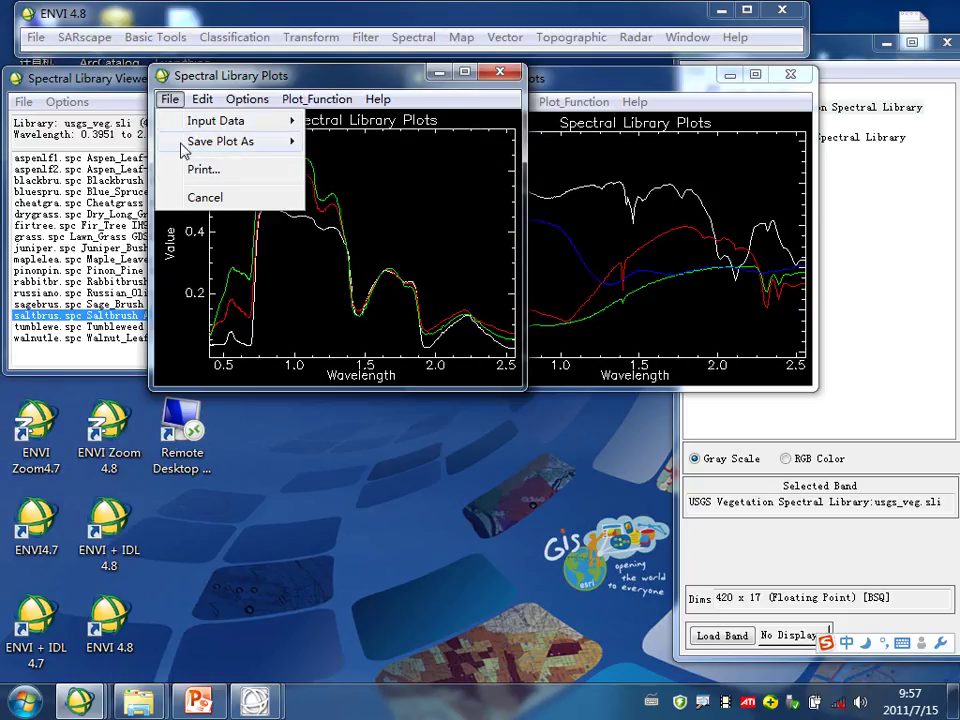
pyautogui.moveTo(197, 101)
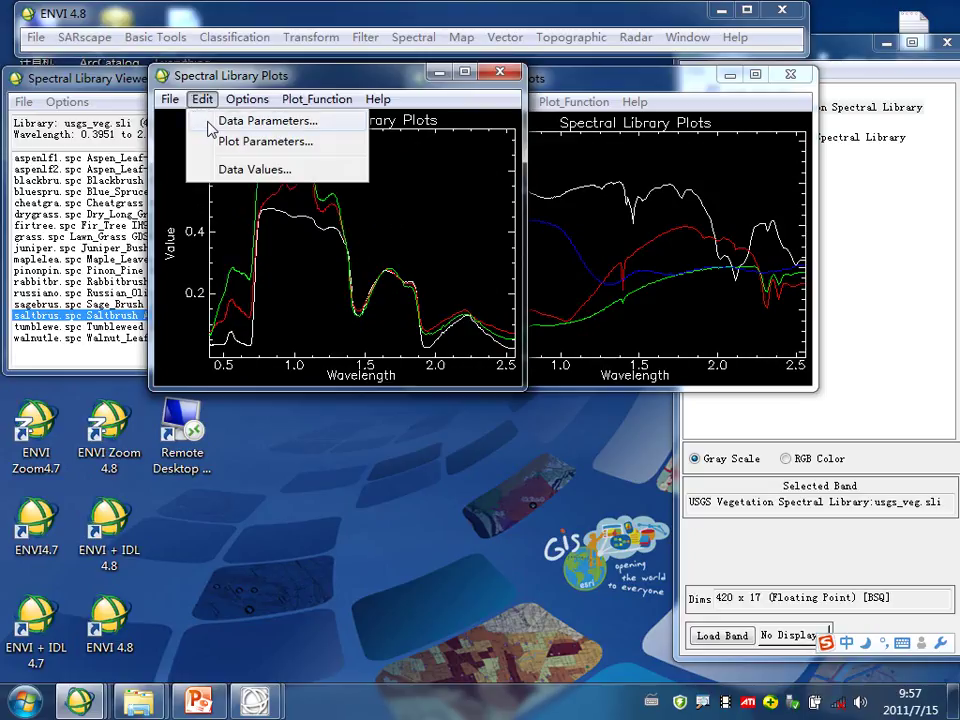
pyautogui.click(209, 122)
pyautogui.click(208, 122)
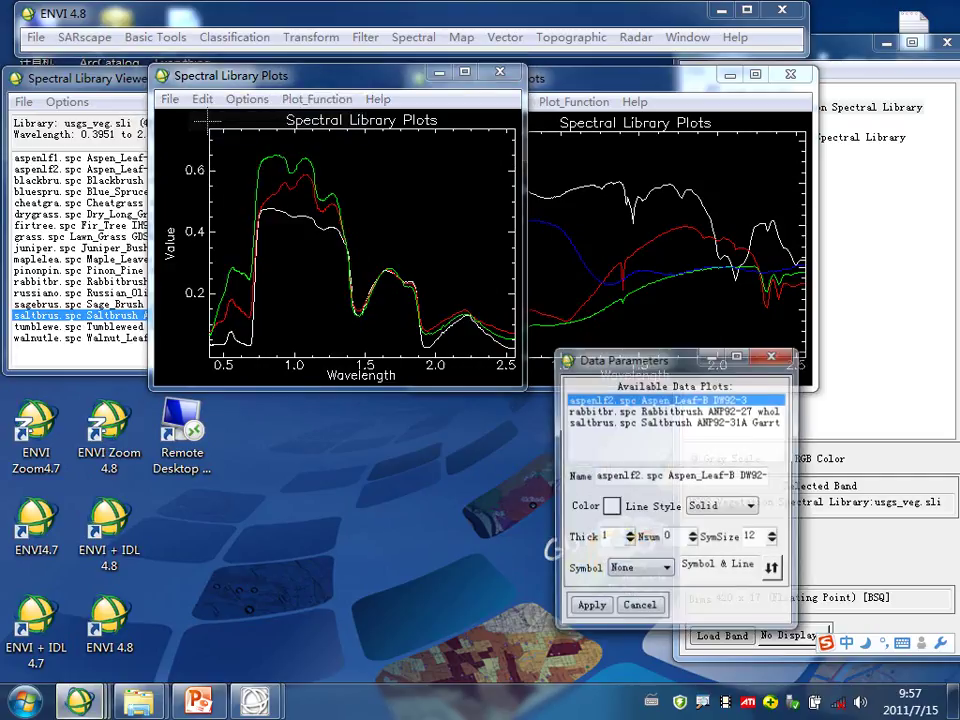
# Move the Data Parameters dialog clear of the vegetation plot, review the aspenlf2.spc and rabbitbr.spc entries, and select saltbrus.spc
pyautogui.moveTo(660, 352); pyautogui.dragTo(647, 53)
pyautogui.click(654, 105)
pyautogui.click(652, 94)
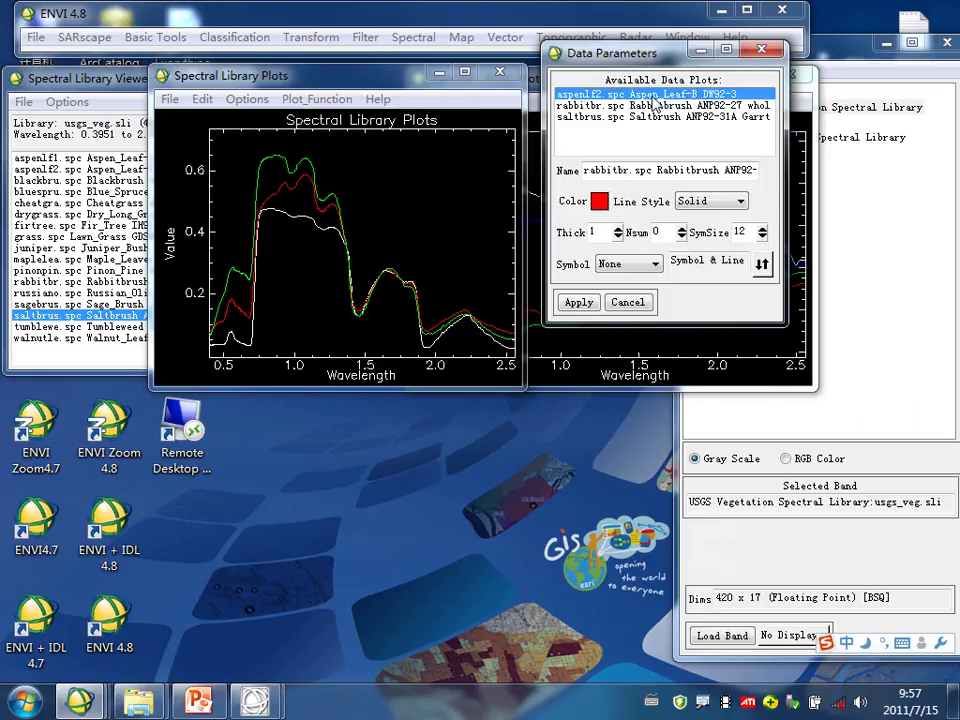
pyautogui.click(648, 105)
pyautogui.click(639, 117)
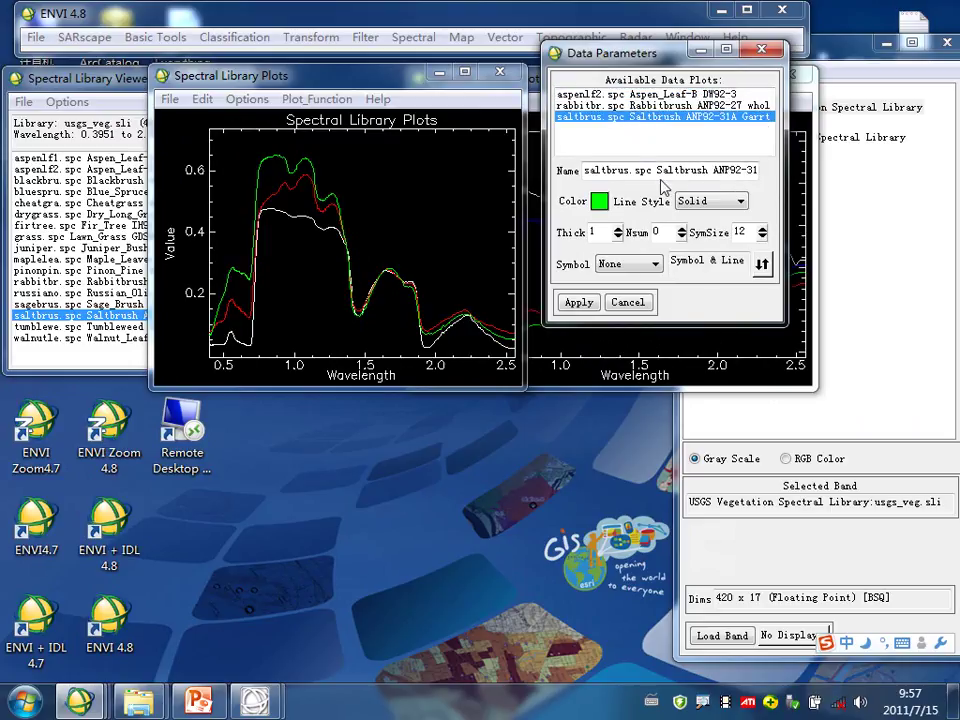
# Change the saltbrus.spc curve's color from green to orange-brown, keeping its name as is
pyautogui.doubleClick(675, 170)
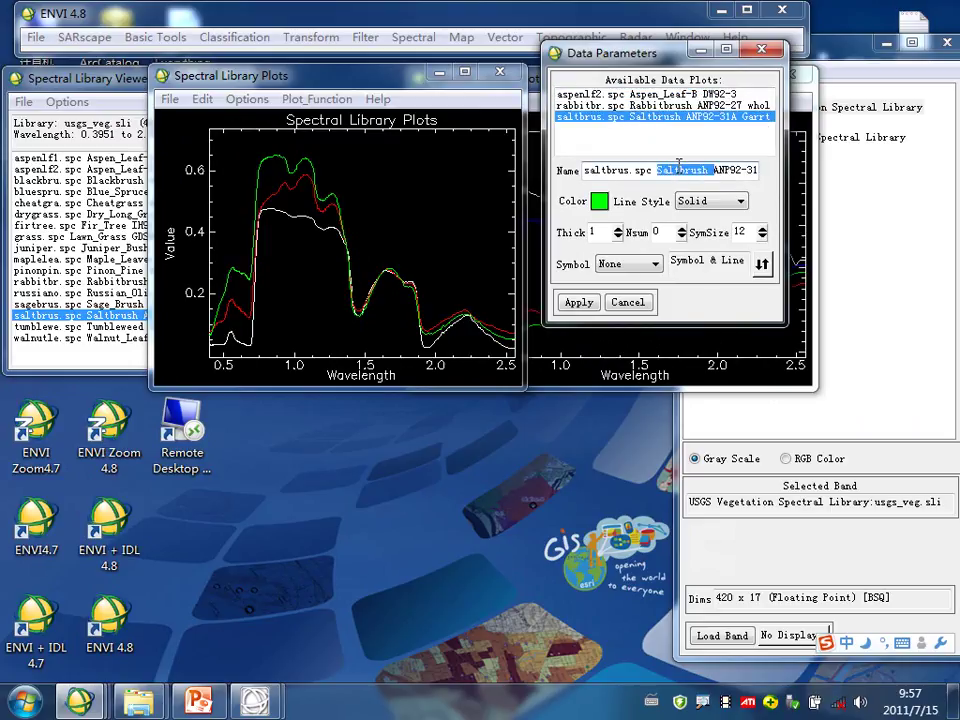
pyautogui.click(598, 201)
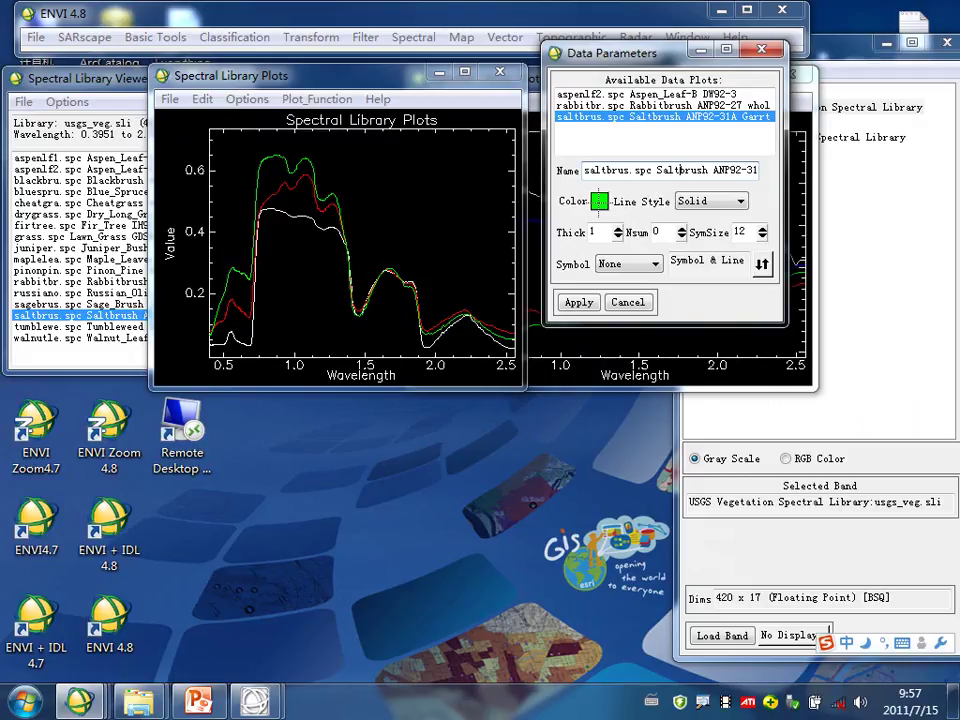
pyautogui.click(598, 201)
pyautogui.click(598, 201)
pyautogui.click(598, 201)
pyautogui.click(598, 201)
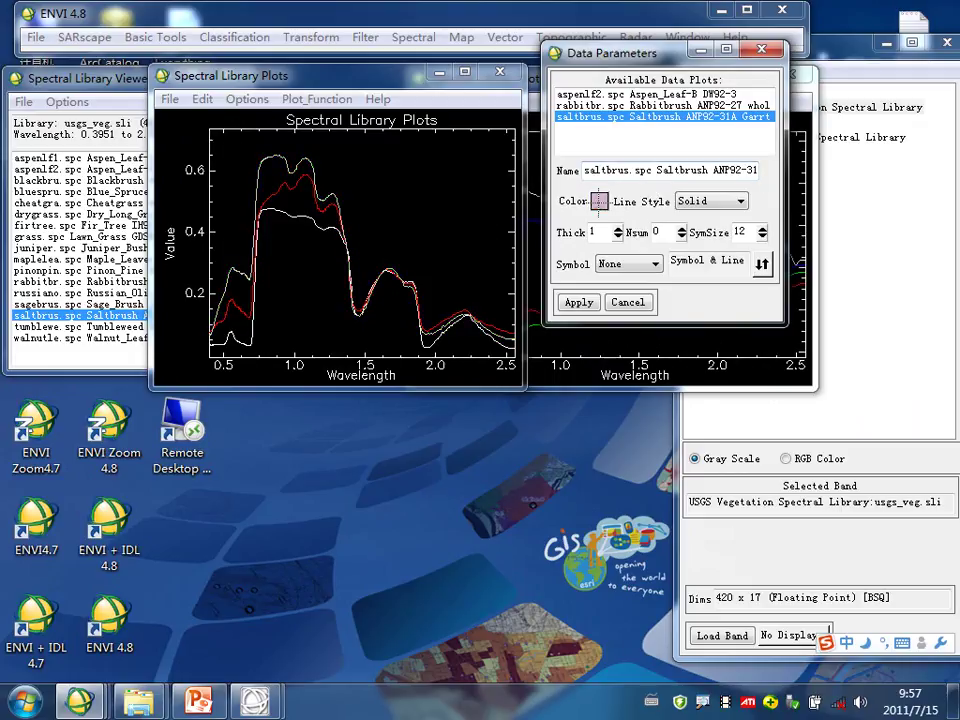
pyautogui.click(598, 201)
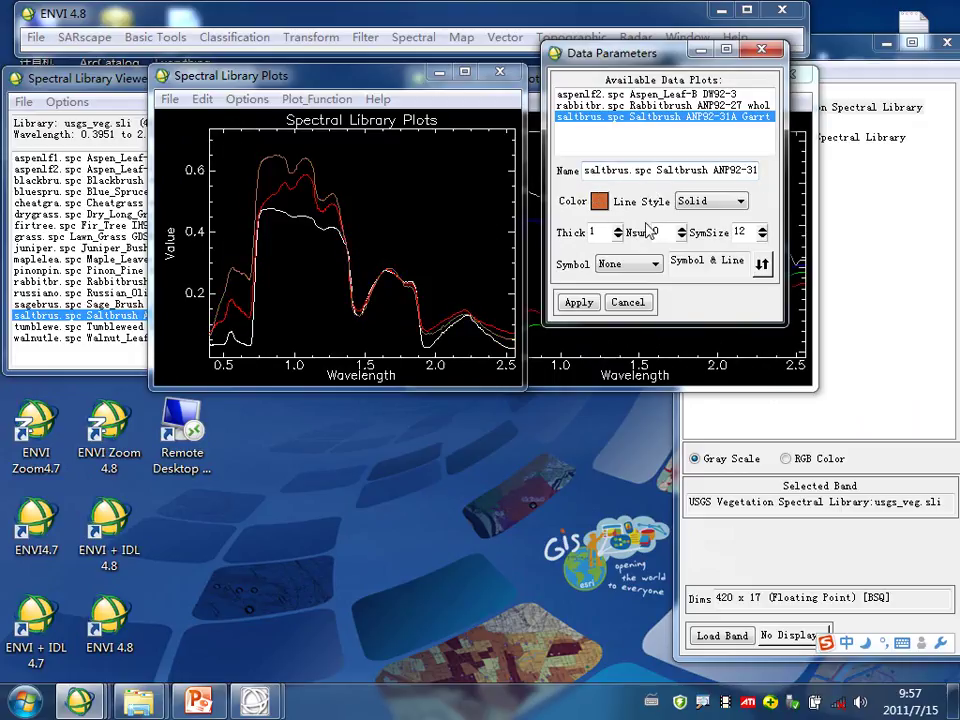
# Open the line style choices for the saltbrus.spc curve
pyautogui.click(714, 203)
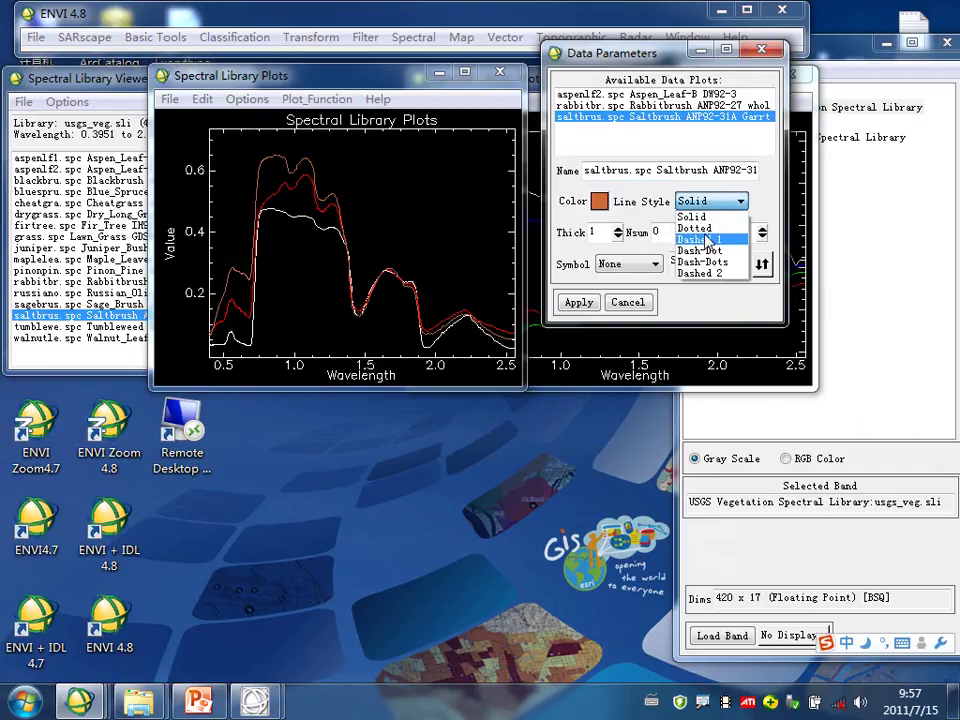